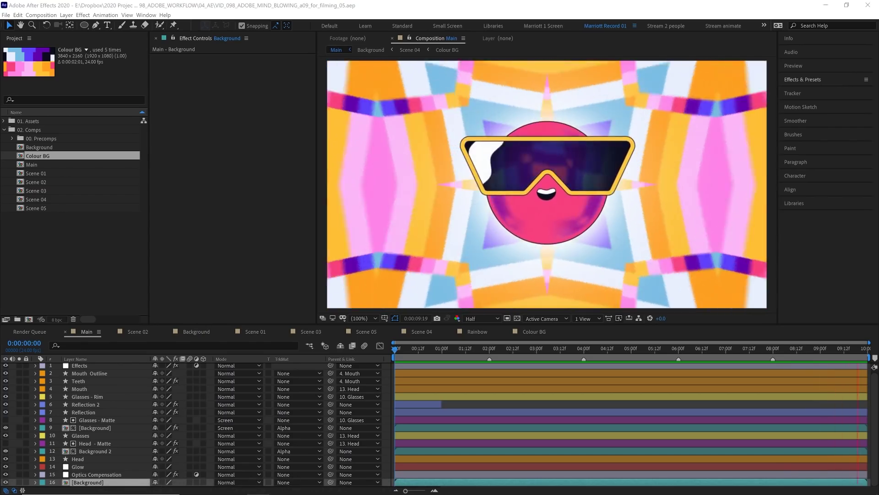
- Preview the Scene 05 fireworks, select fireworks.mp4, and filter Effects & Presets to 'cc'
key(space)
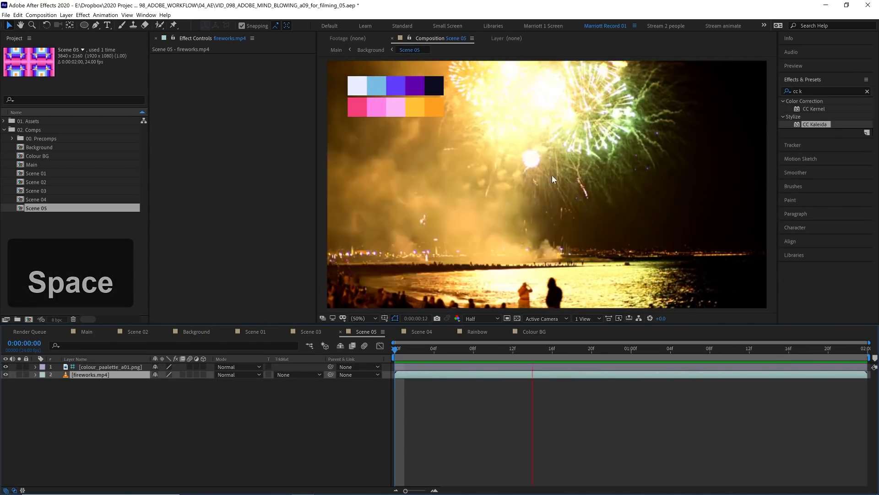
click(386, 92)
key(space)
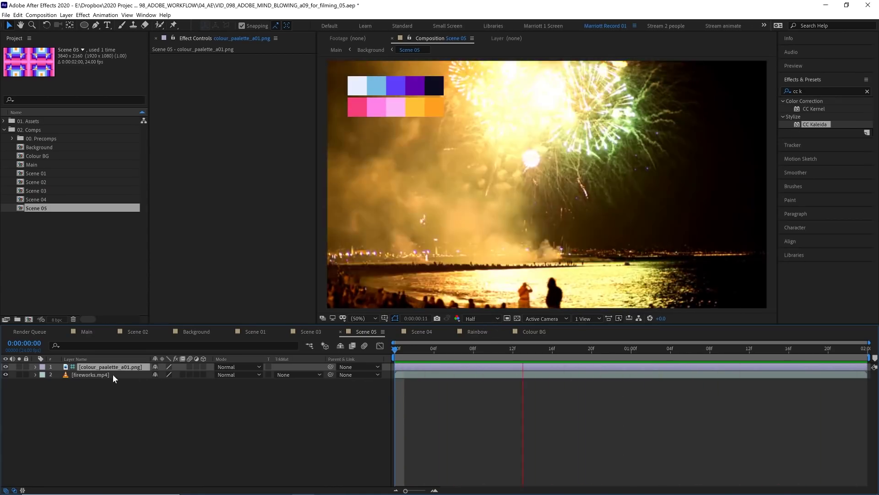
click(113, 375)
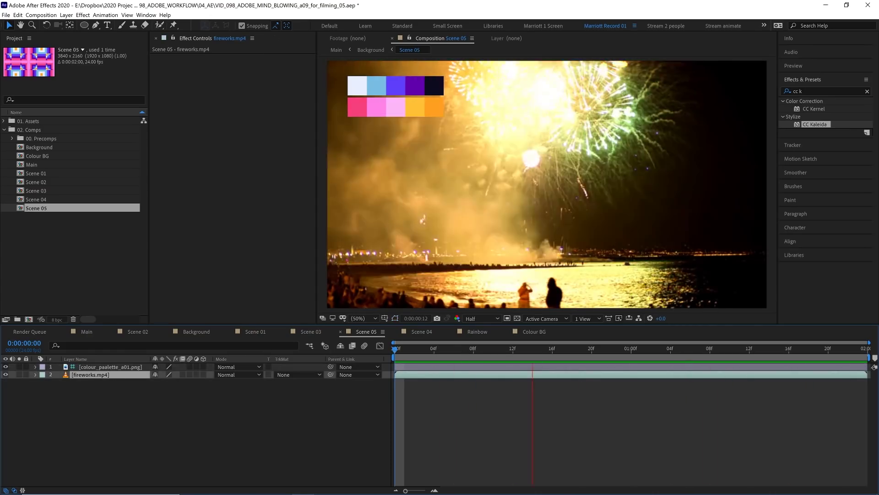
click(867, 91)
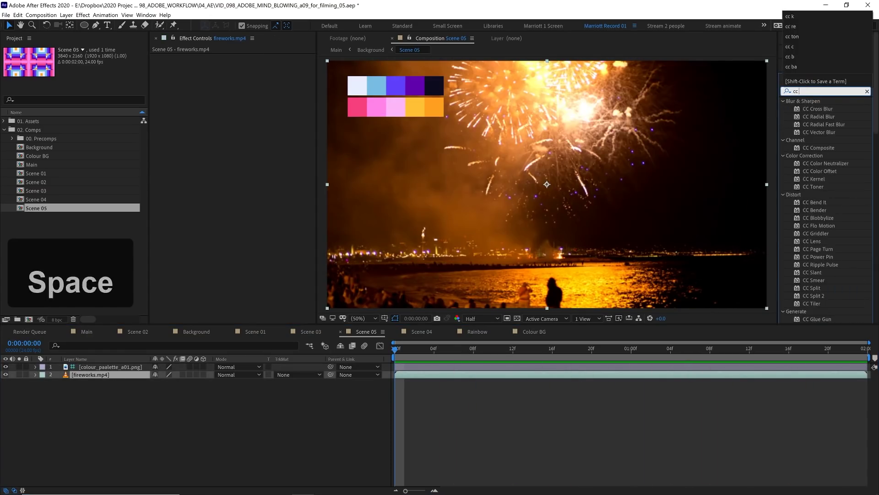
- Apply CC Kaleida to fireworks.mp4 and try different styles from its Mirroring dropdown
double_click(822, 109)
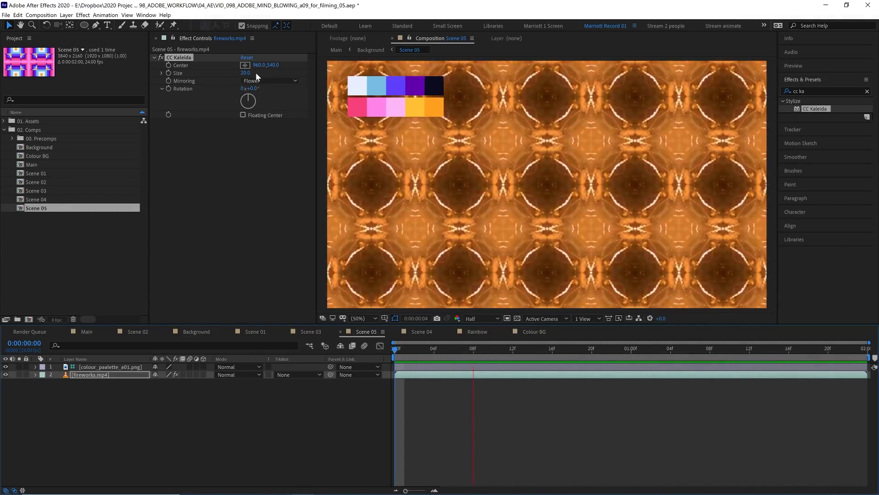
key(space)
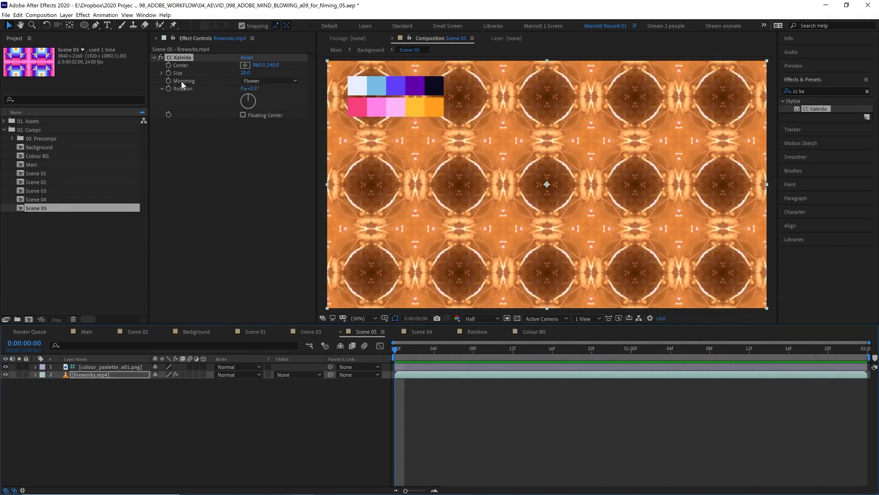
click(250, 81)
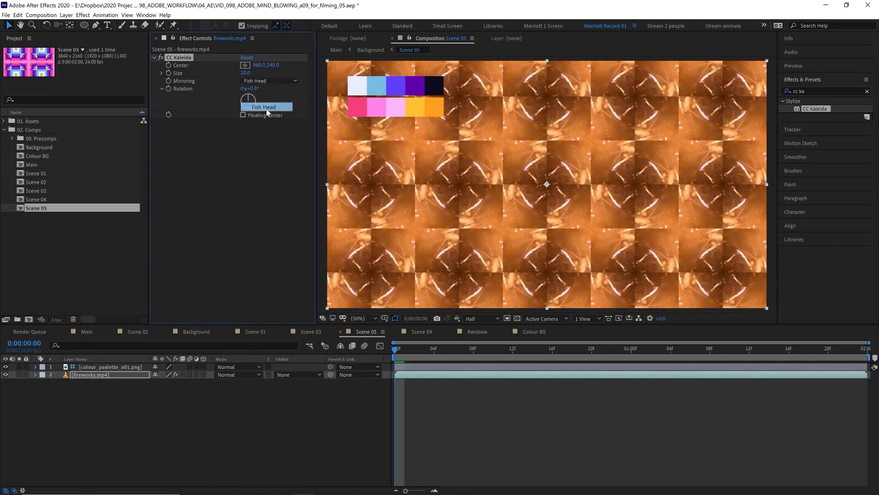
click(269, 79)
click(267, 142)
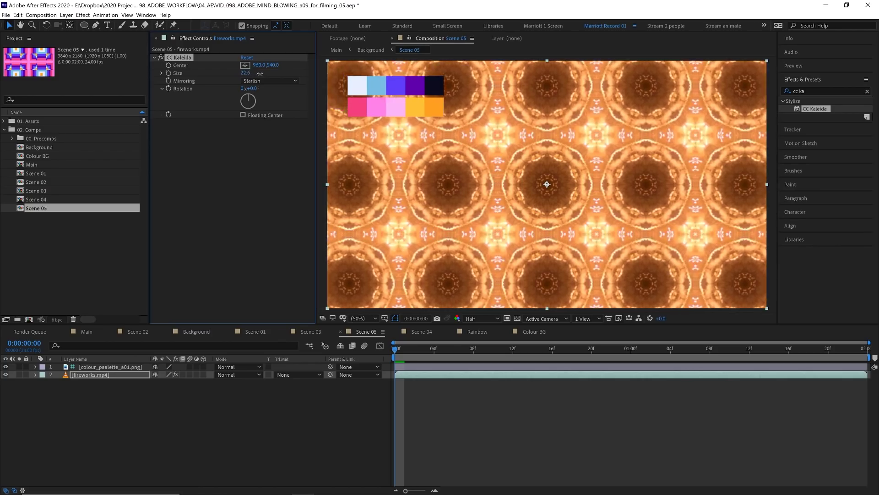
- Set CC Kaleida Size to 28.5, Center to 966,536 and Rotation to 107°
drag(268, 74, 322, 72)
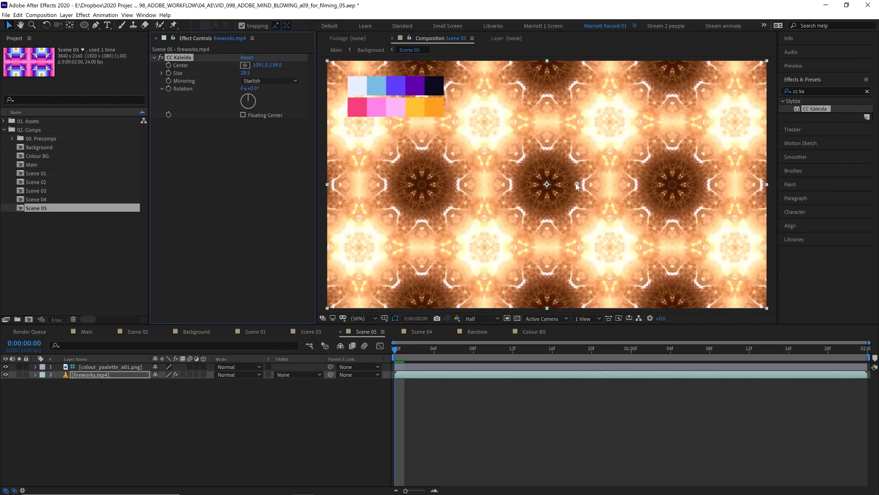
drag(577, 184, 608, 250)
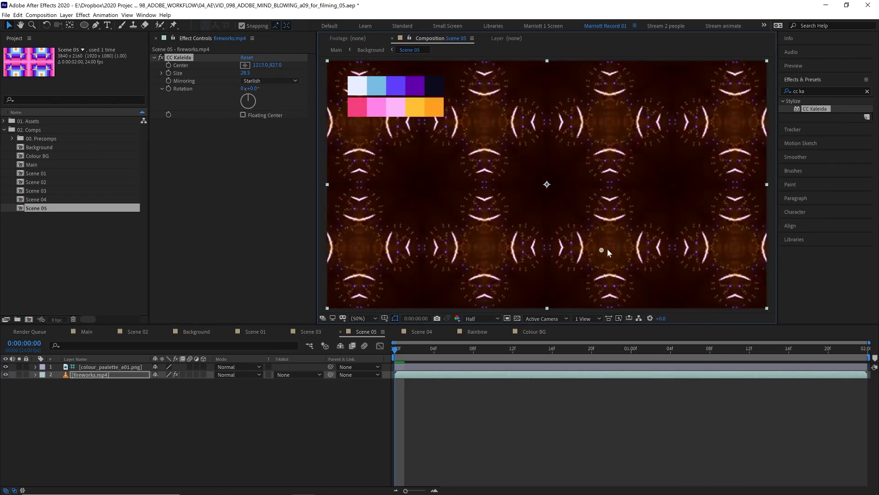
drag(661, 224, 546, 182)
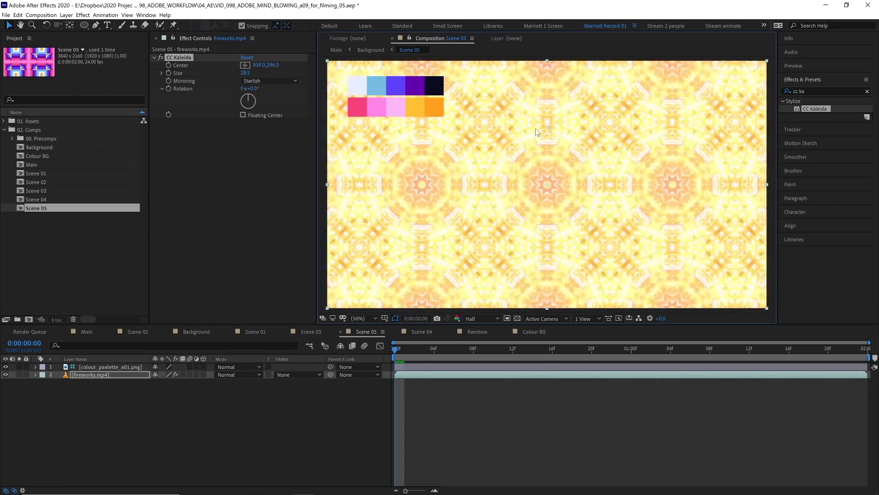
drag(249, 88, 316, 98)
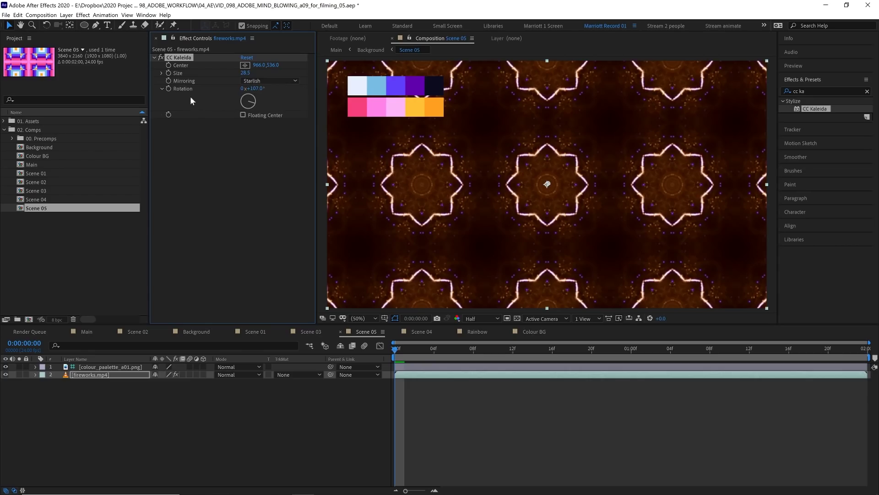
- Keyframe CC Kaleida Rotation from 0° at the start to 90° at 0:00:01:23, then preview
click(255, 89)
text(0)
key(Return)
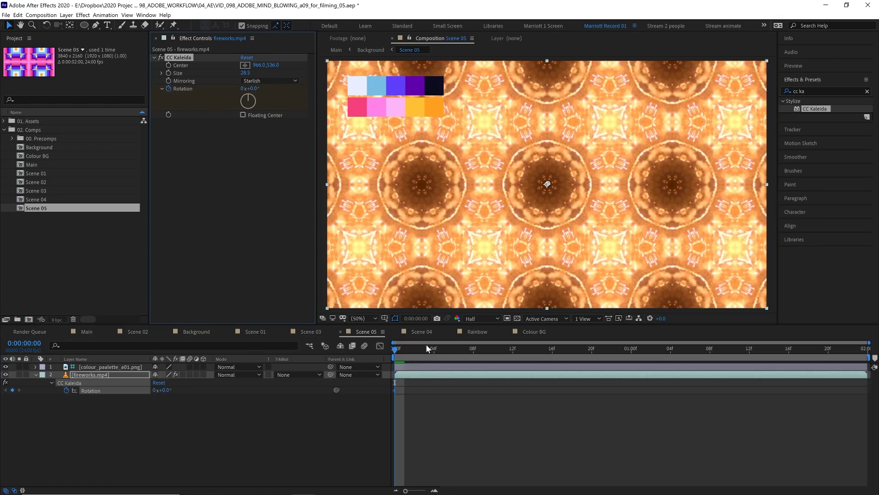
drag(426, 348, 858, 353)
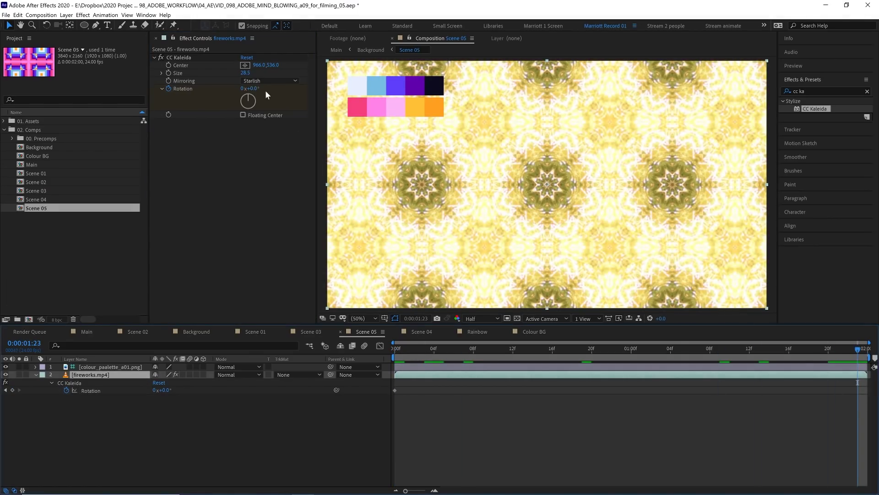
key(Return)
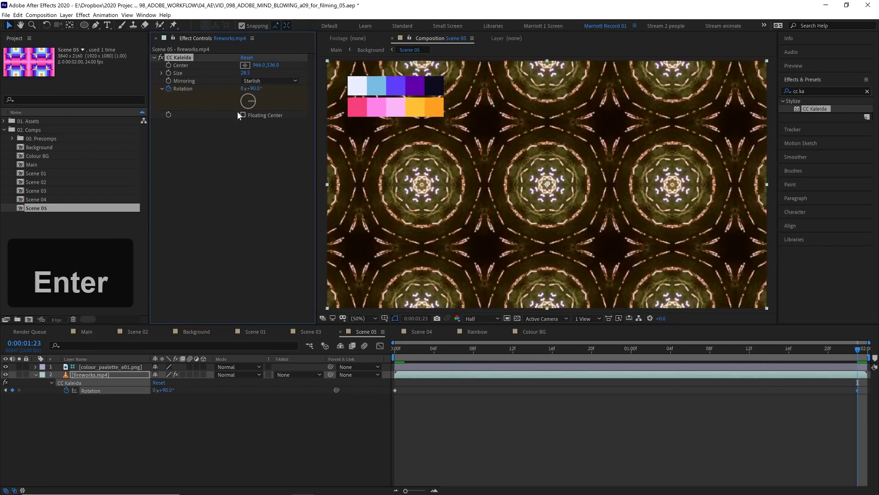
key(space)
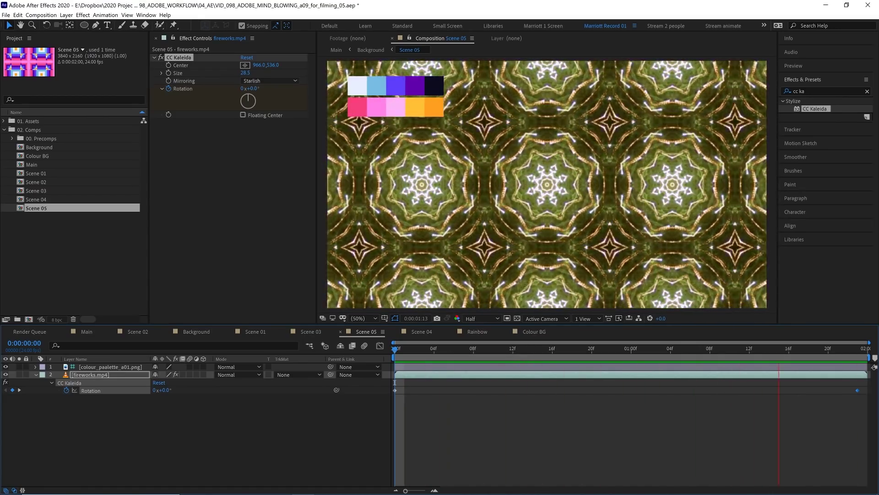
- Stop the preview and apply CC Toner to the fireworks layer
key(space)
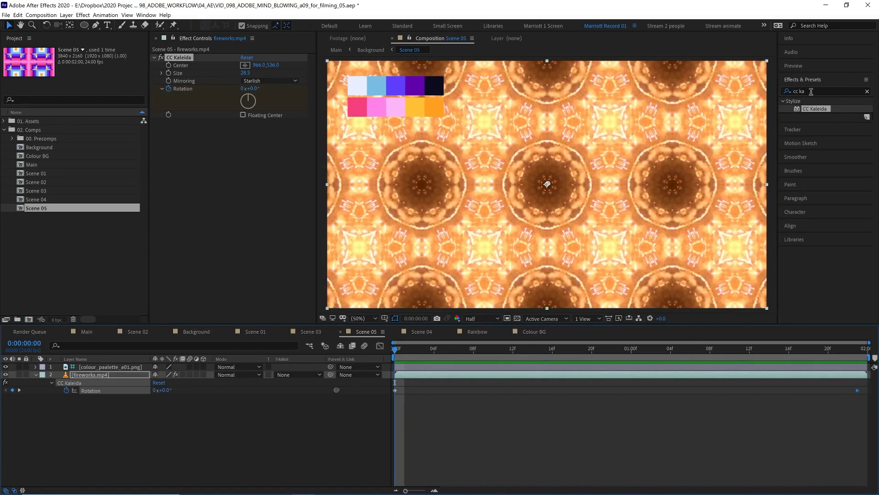
text(cc toner)
double_click(807, 111)
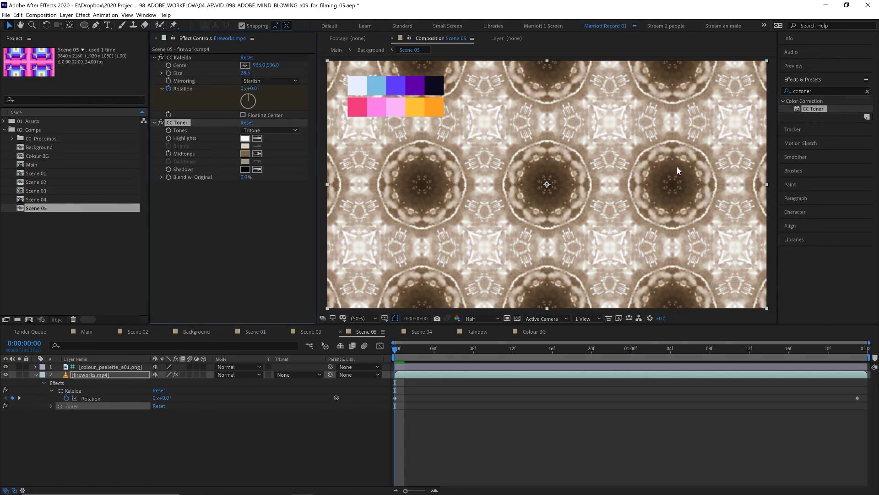
- Set CC Toner tones from the palette, sampling light-blue highlights and orange brights
click(275, 130)
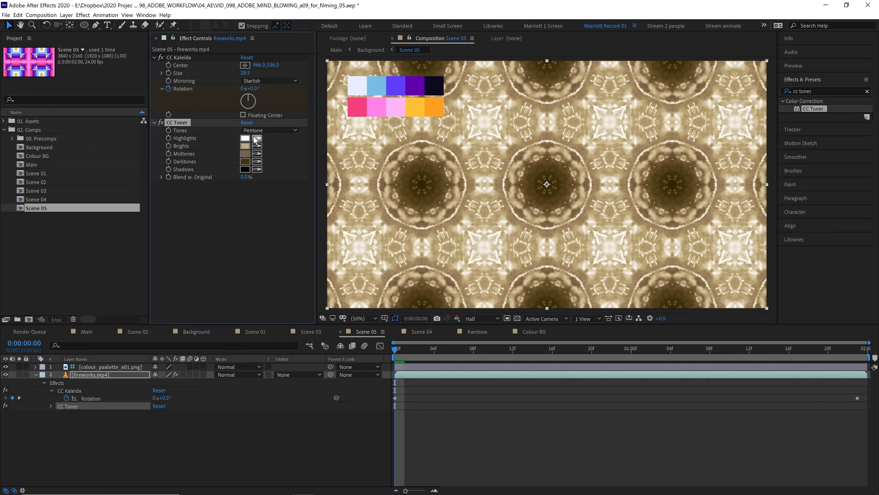
click(366, 83)
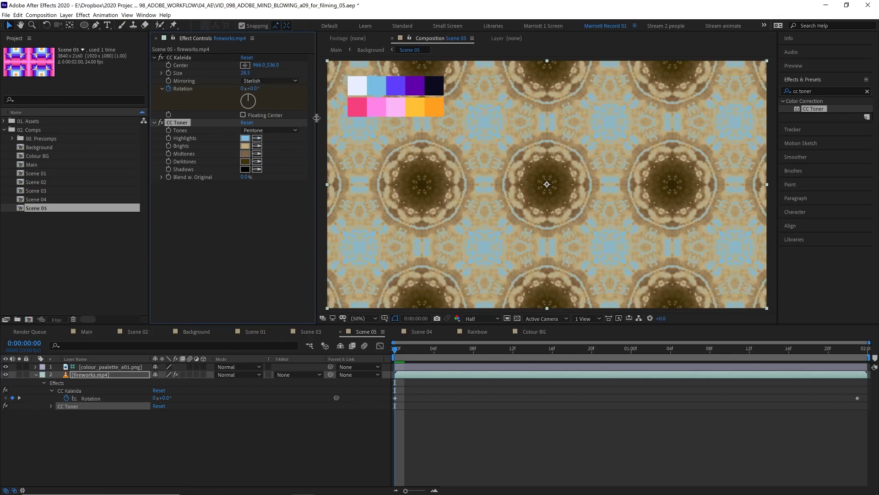
click(432, 105)
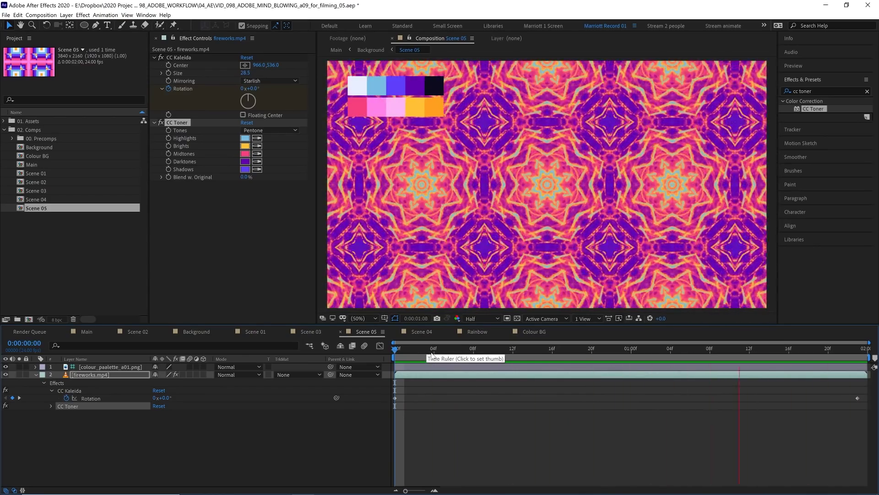
key(space)
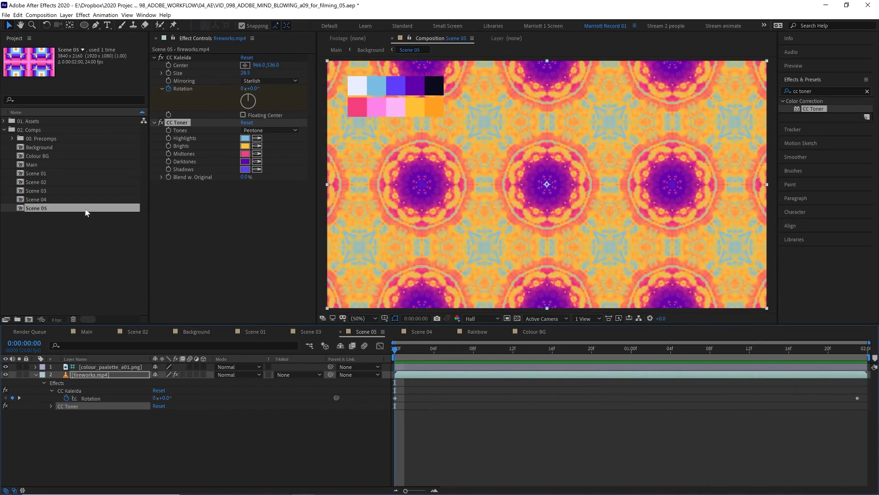
- Add Scene 02 to the composition as the new top layer
drag(49, 182, 383, 193)
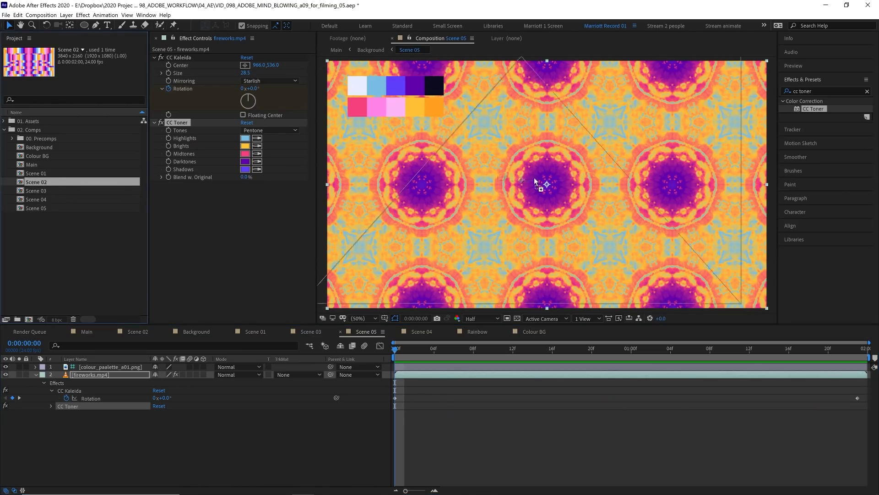
drag(550, 182, 548, 184)
key(space)
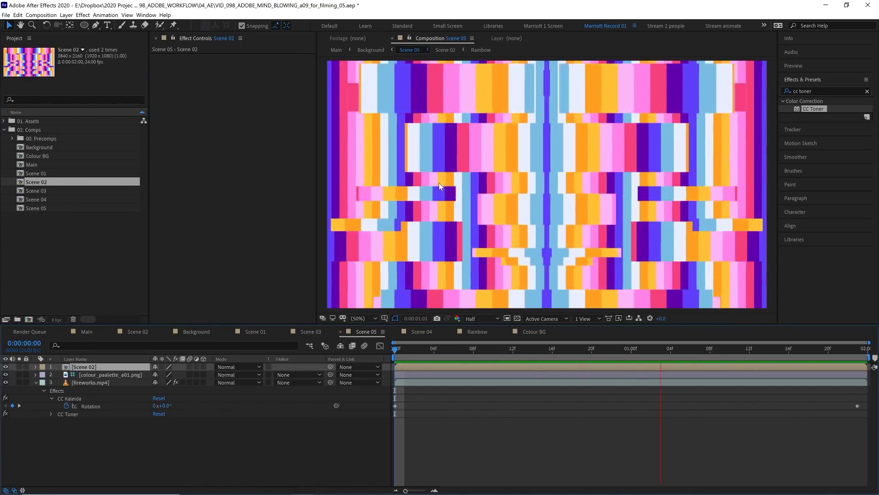
- Apply CC Kaleida to Scene 02 with Starlish mirroring and Size 50
text(c)
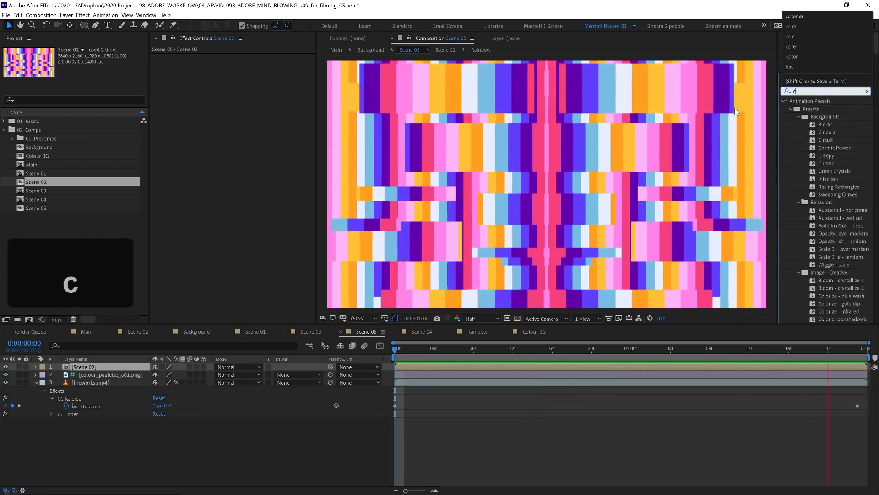
text(c kal)
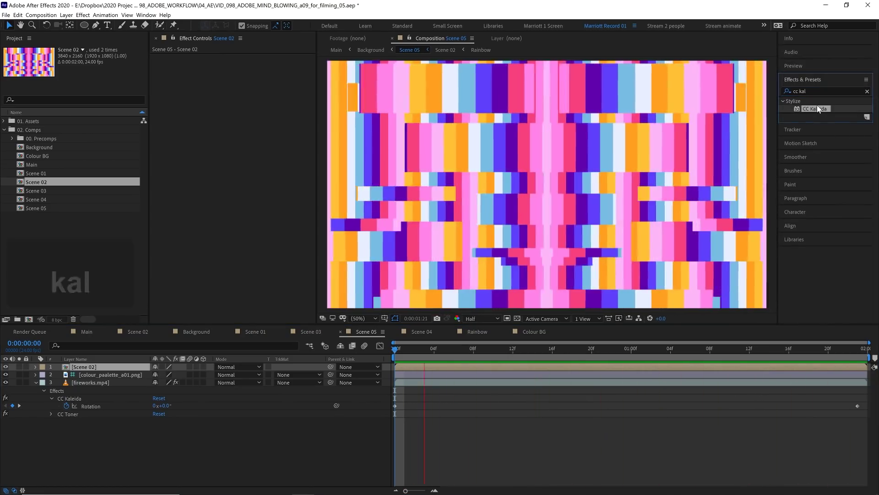
double_click(816, 108)
key(space)
key(space)
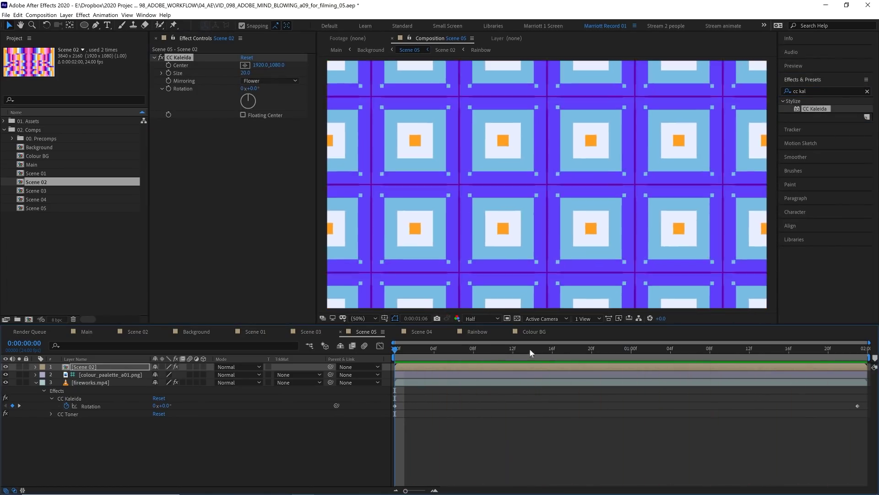
click(270, 82)
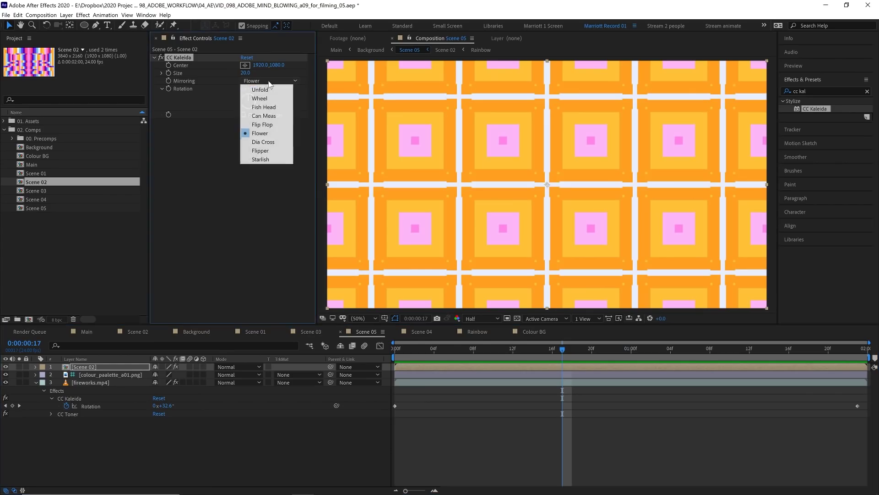
click(270, 158)
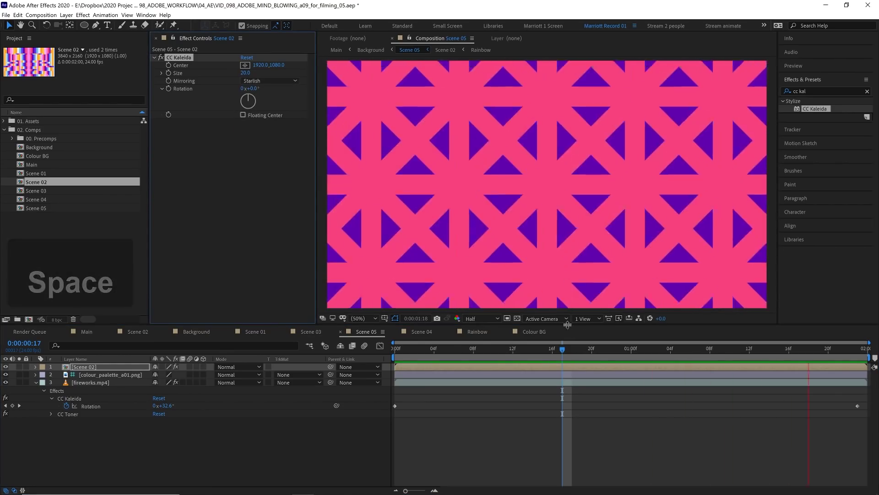
key(space)
drag(246, 74, 345, 75)
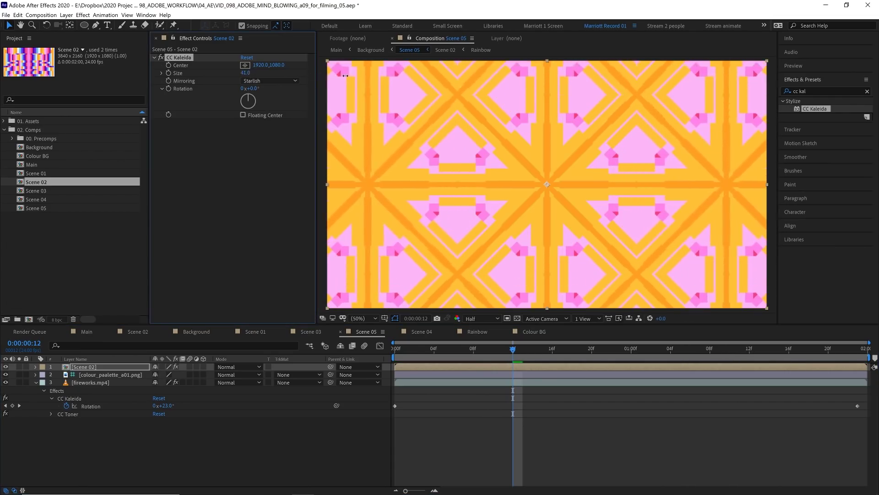
key(space)
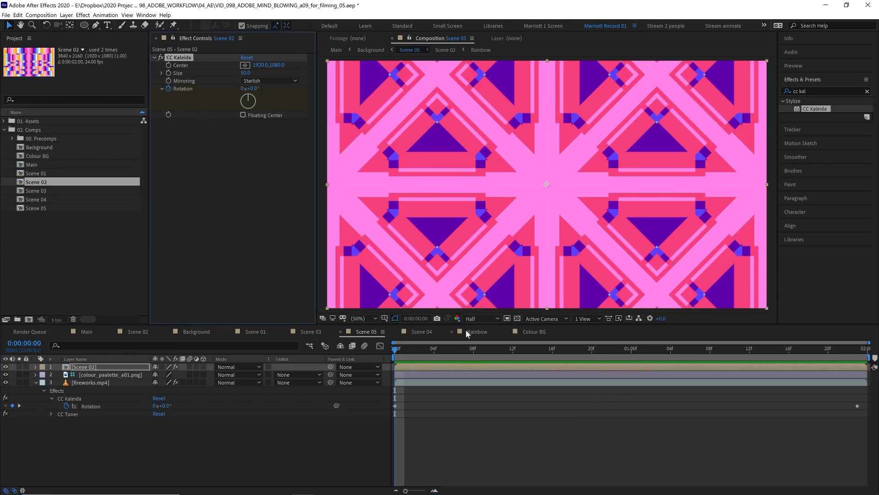
- Add a 90° CC Kaleida Rotation keyframe on Scene 02's last frame and preview
key(u)
key(End)
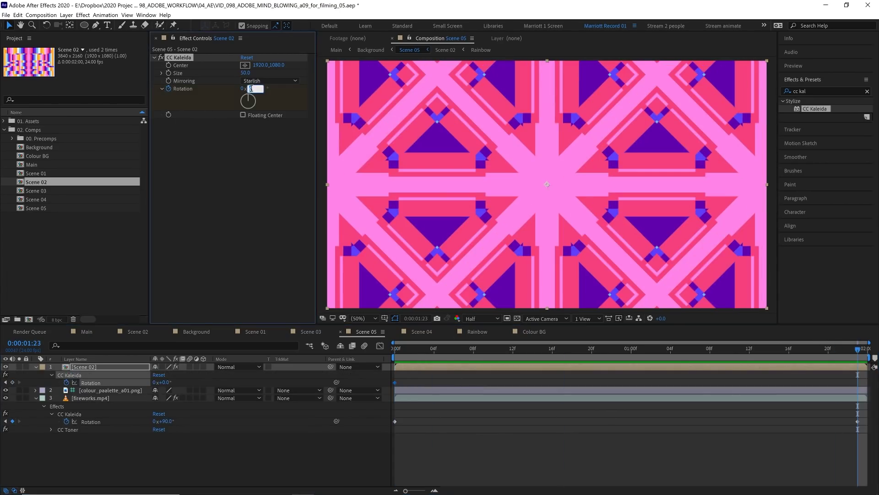
text(90)
key(Return)
key(space)
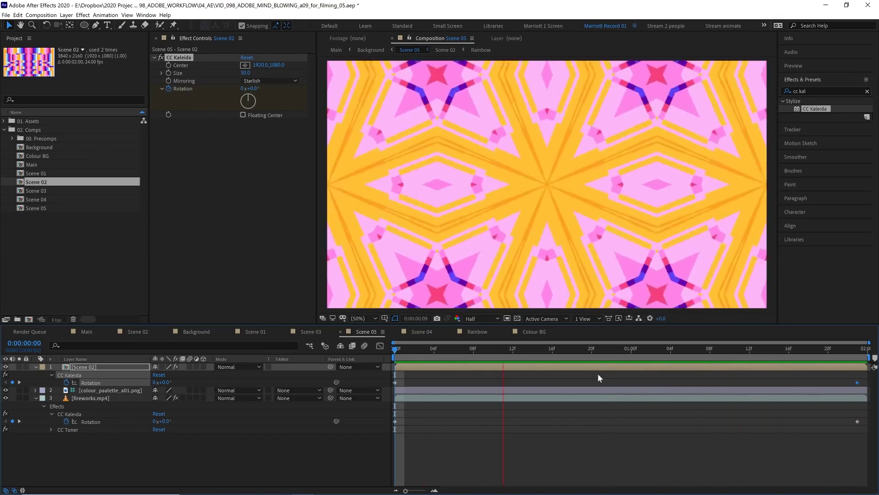
- Move Scene 02's CC Kaleida Center to 2916,312 for pink, blue and purple tiles
key(space)
drag(685, 352, 380, 350)
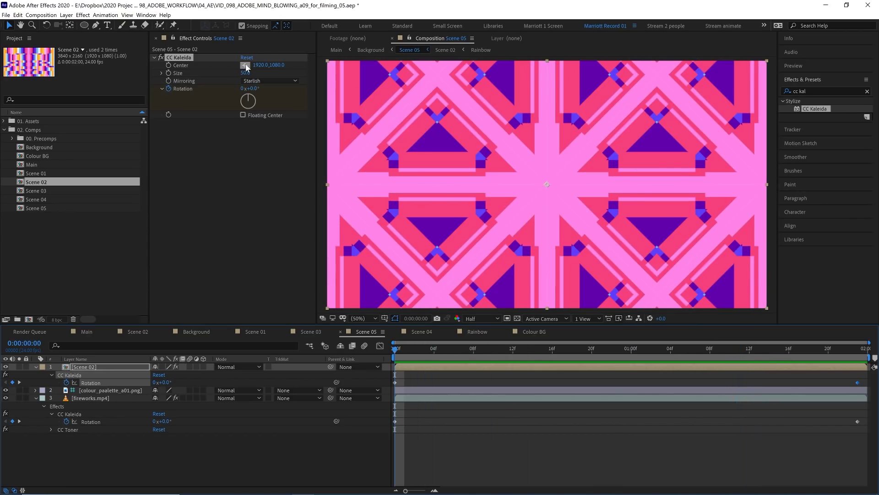
drag(483, 130, 436, 290)
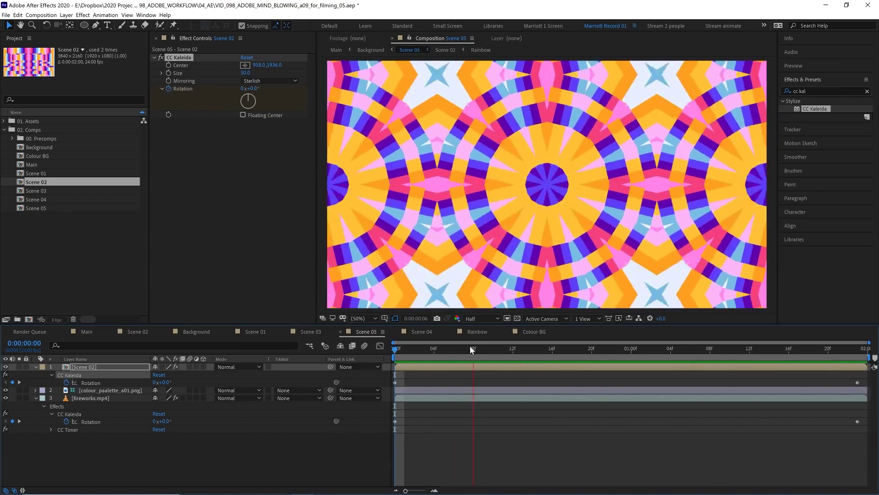
key(space)
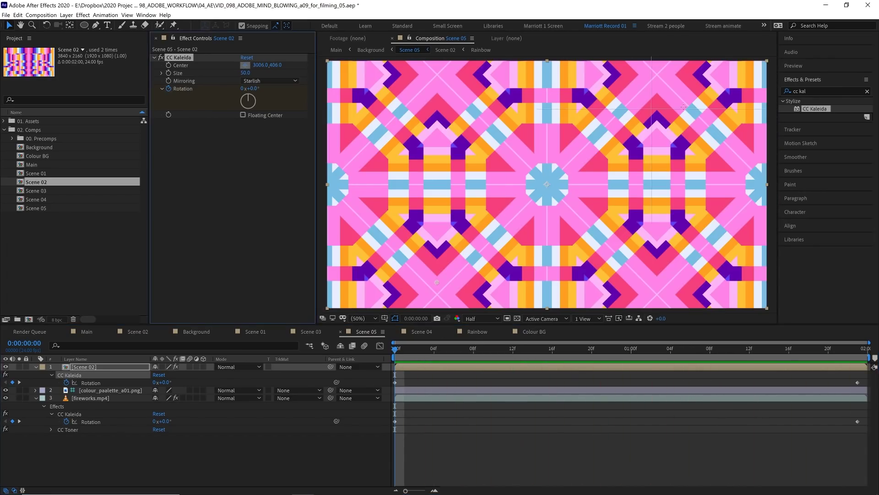
drag(711, 105, 698, 141)
key(space)
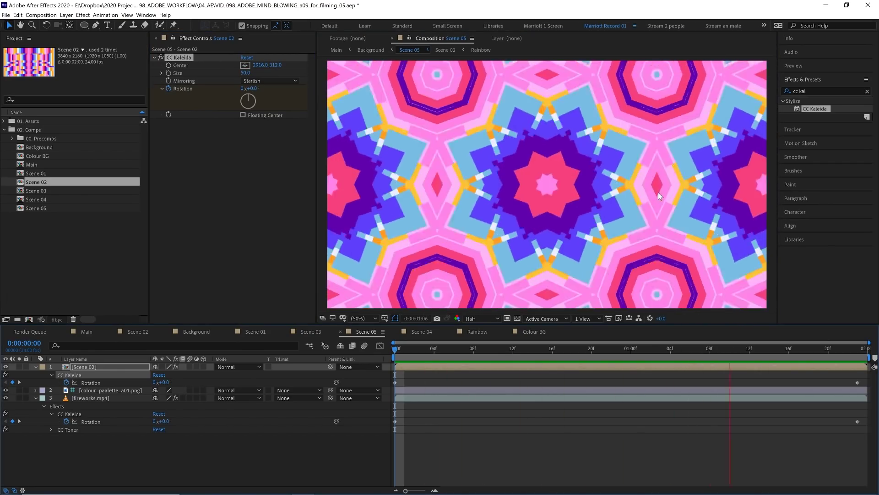